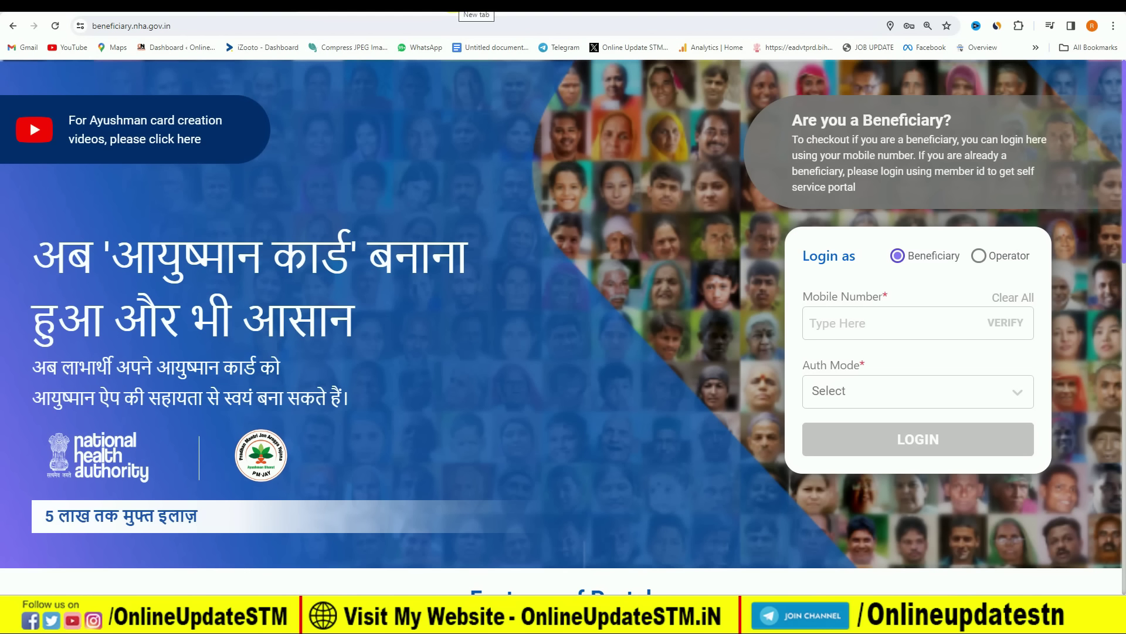
Step: Open a new blank browser tab next to the portal's login page
left_click(469, 4)
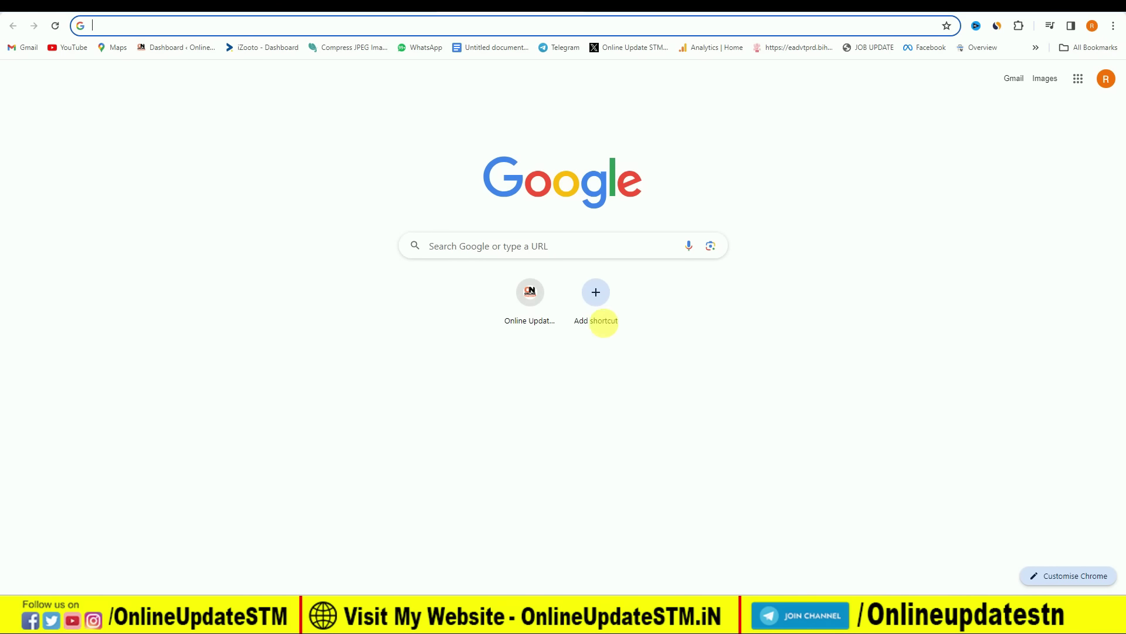
Step: Go to the Online Update STM site and open the ration card to Ayushman card article
left_click(531, 293)
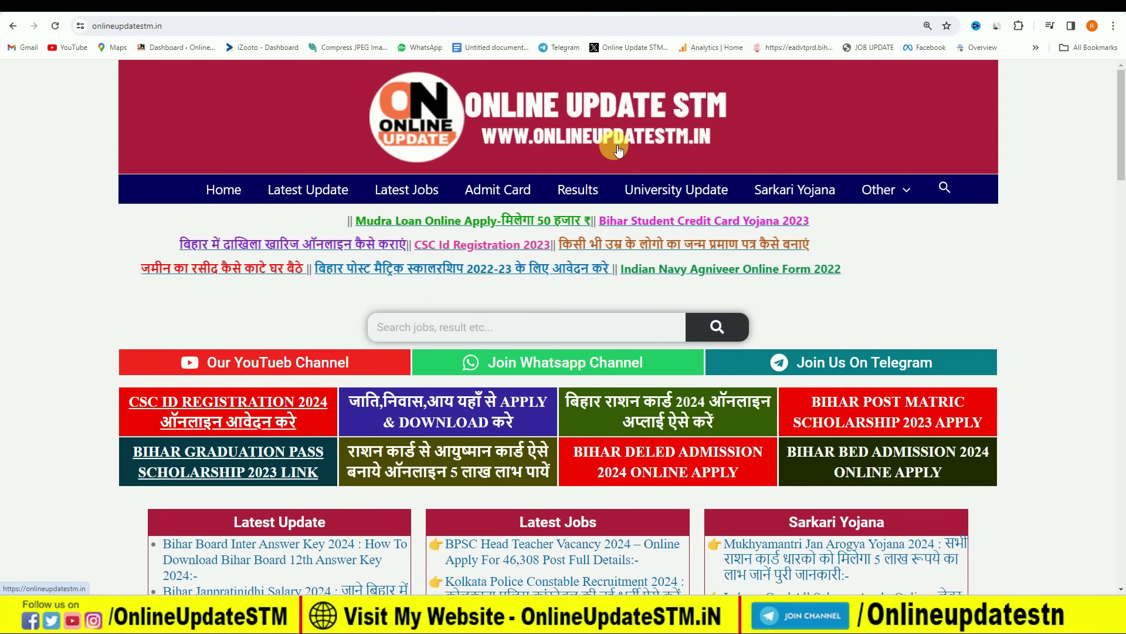
scroll(392, 277, "down", 3)
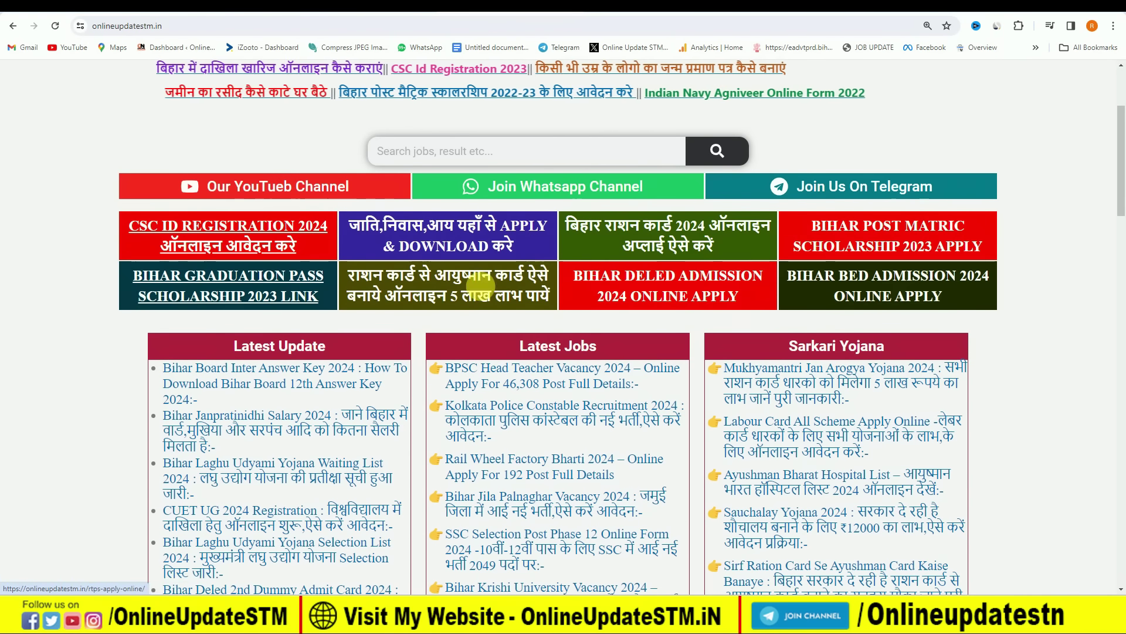
left_click(492, 274)
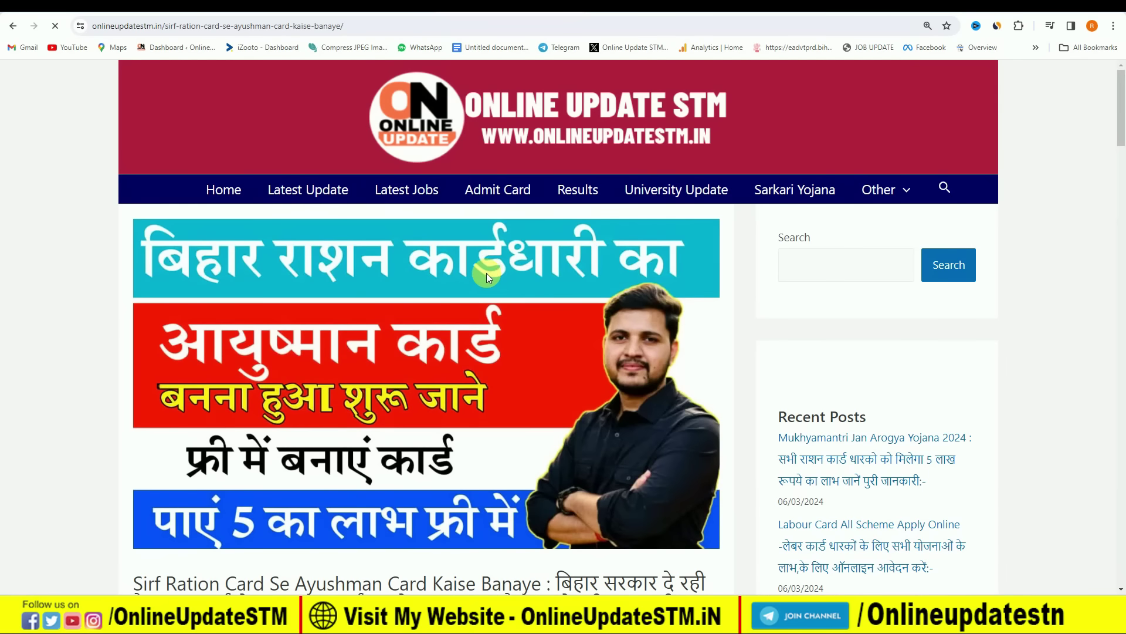
Step: Scroll to the Important Link section and follow the Online Apply link to the beneficiary portal
scroll(486, 285, "down", 10)
scroll(484, 283, "down", 15)
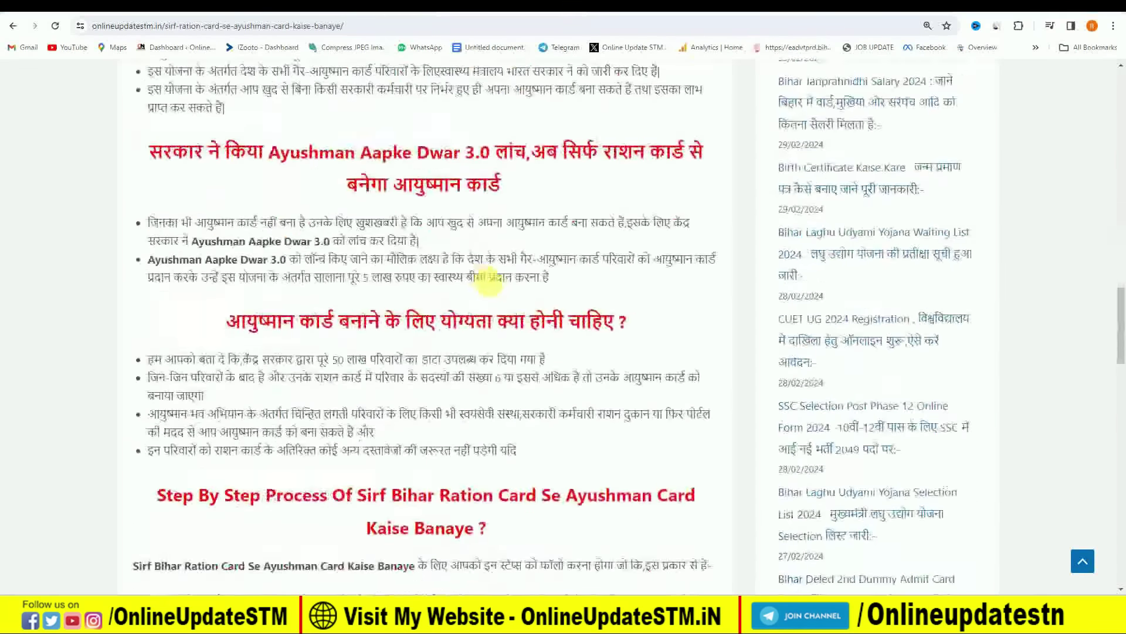
scroll(489, 282, "down", 5)
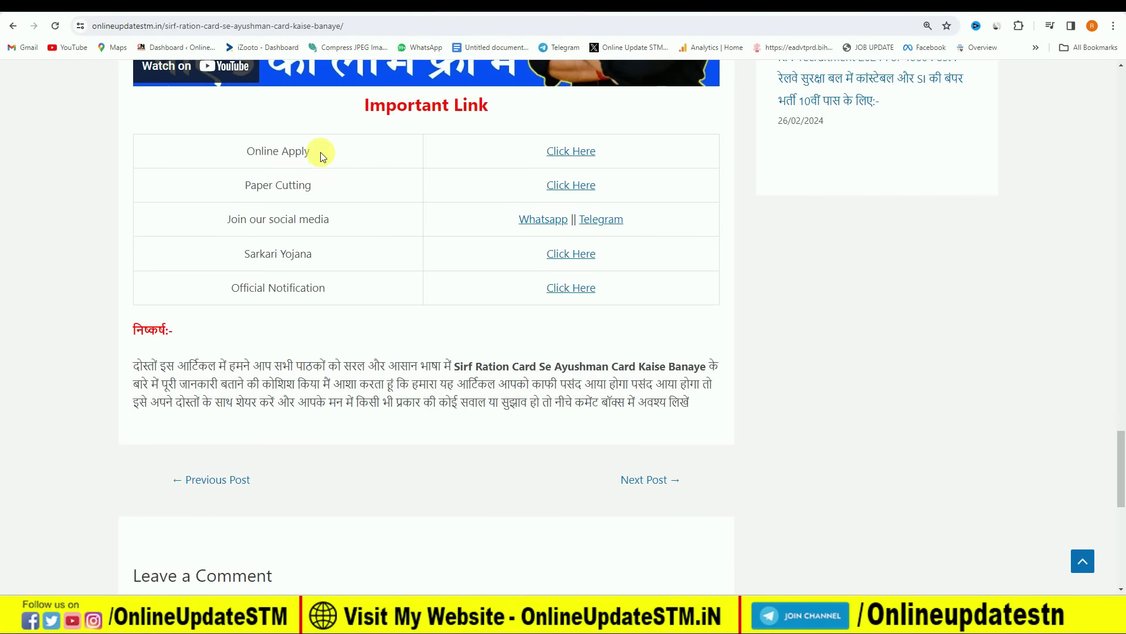
left_click(371, 106)
left_click_drag(370, 106, 495, 107)
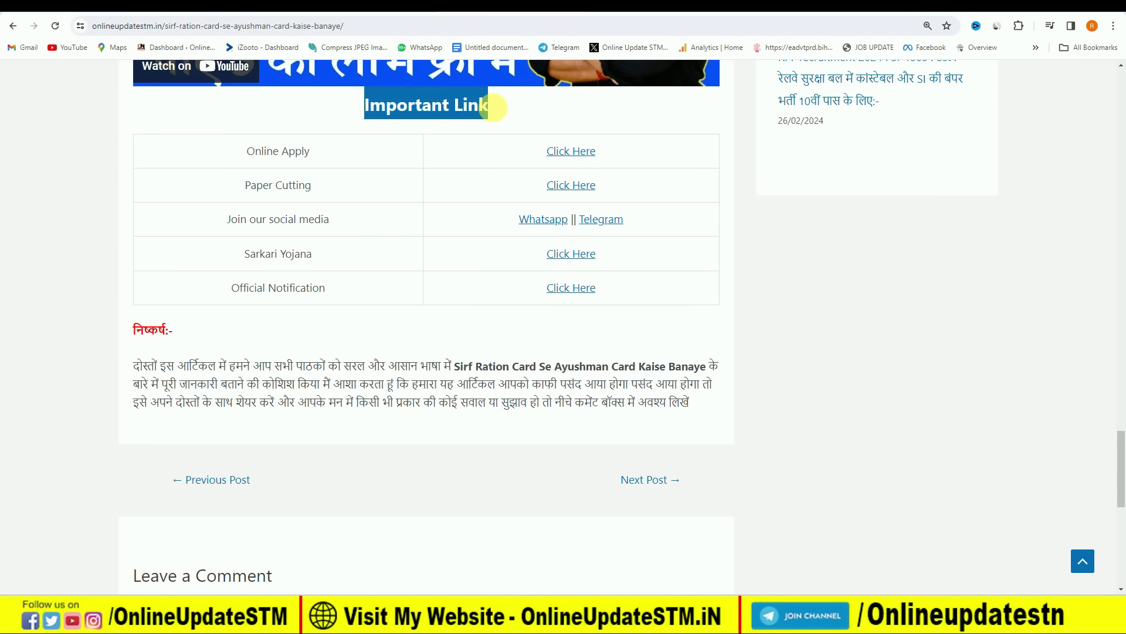
left_click_drag(229, 151, 322, 154)
left_click(344, 154)
left_click(569, 154)
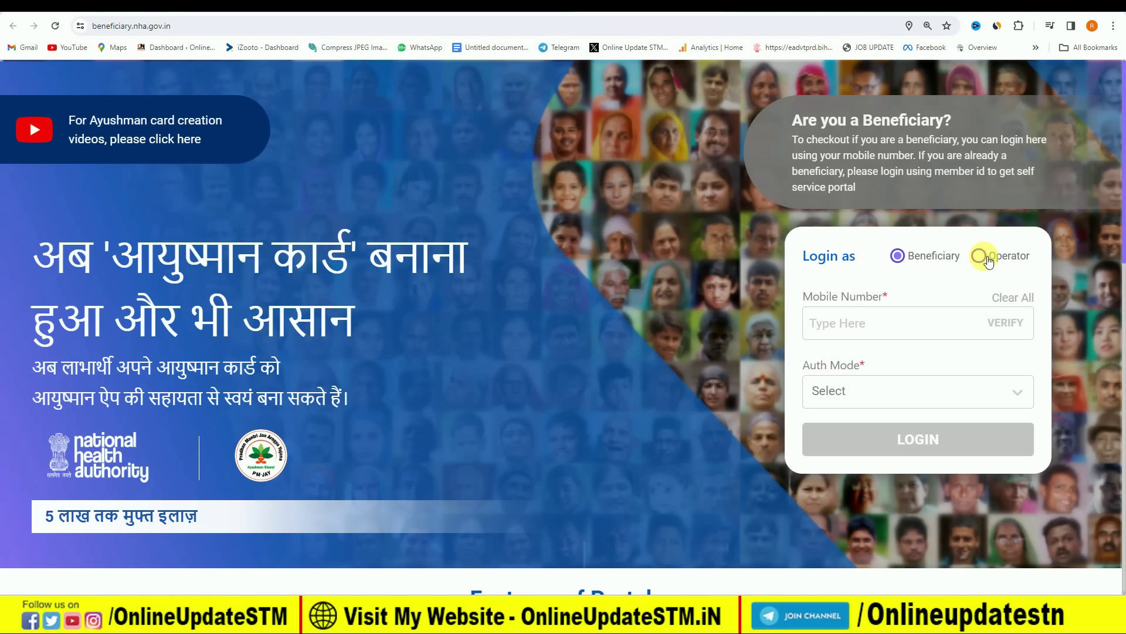
Step: Choose the login type and log in to the beneficiary portal with the mobile OTP
scroll(748, 230, "down", 1)
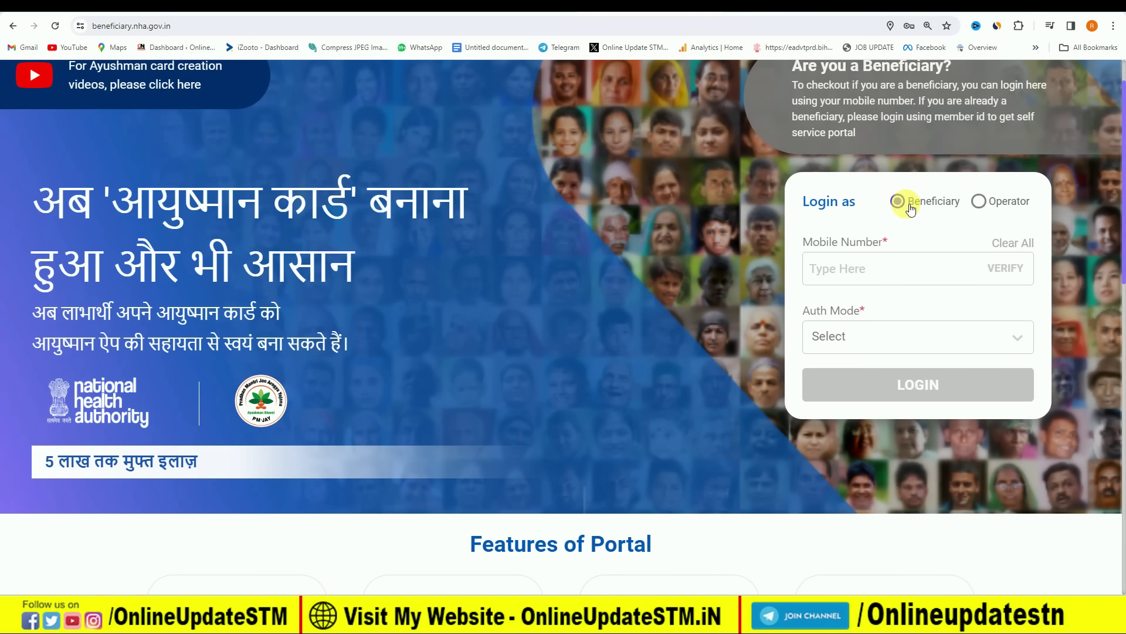
left_click(977, 201)
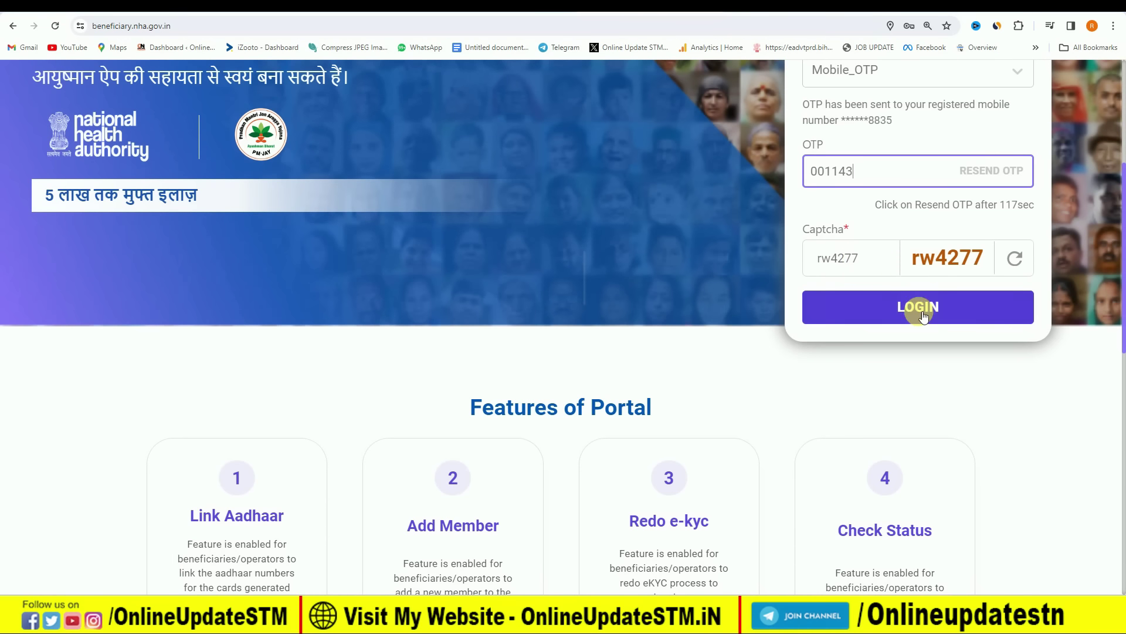
left_click(925, 308)
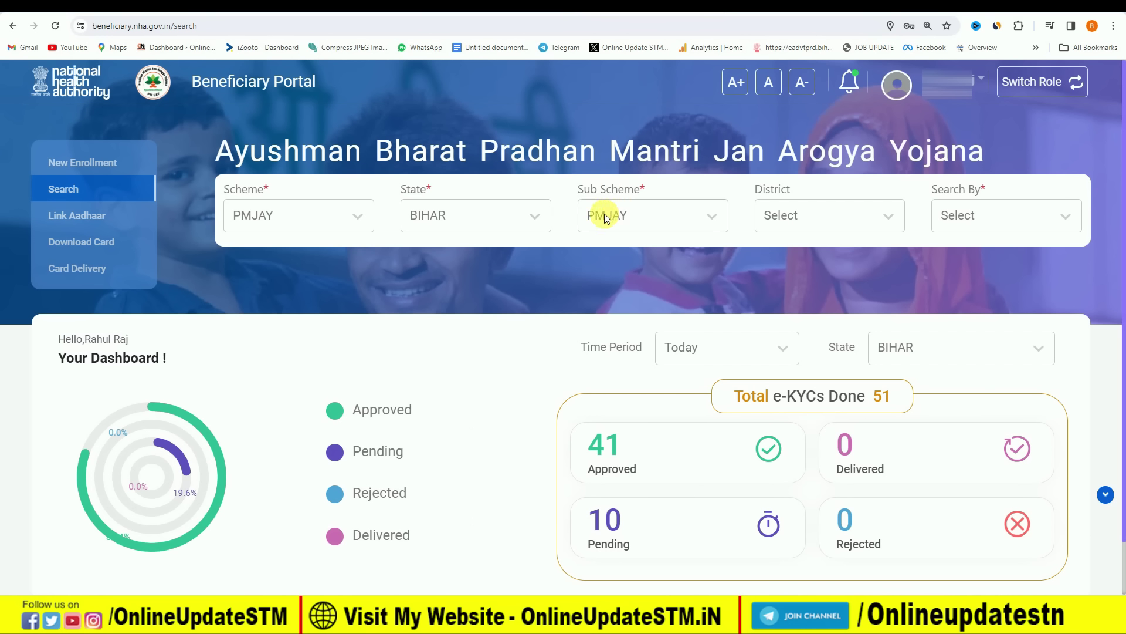
Step: Set District to SITAMARHI and Search By to Aadhaar Number, then paste the member's Aadhaar number
left_click(808, 213)
scroll(832, 321, "down", 10)
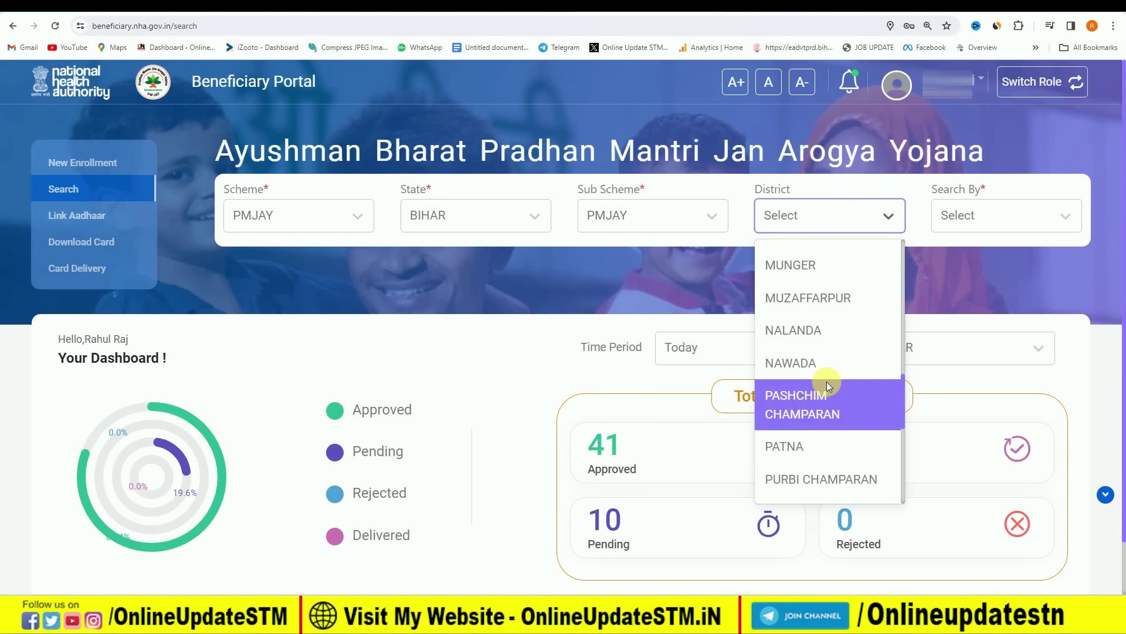
left_click(973, 215)
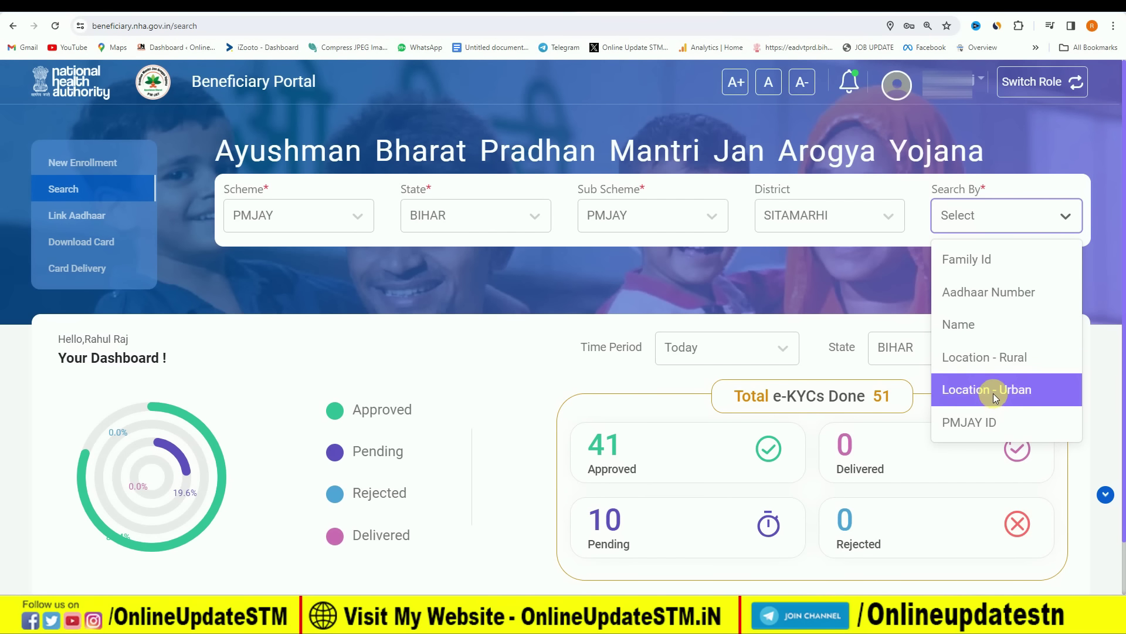
left_click(993, 298)
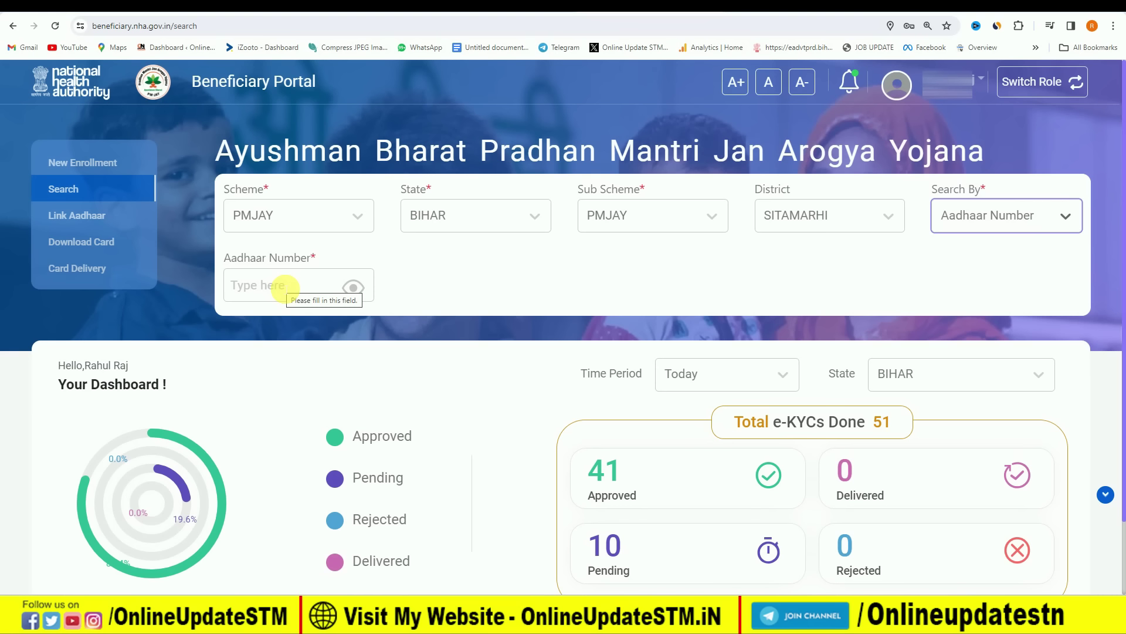
left_click(275, 287)
key("ctrl+v")
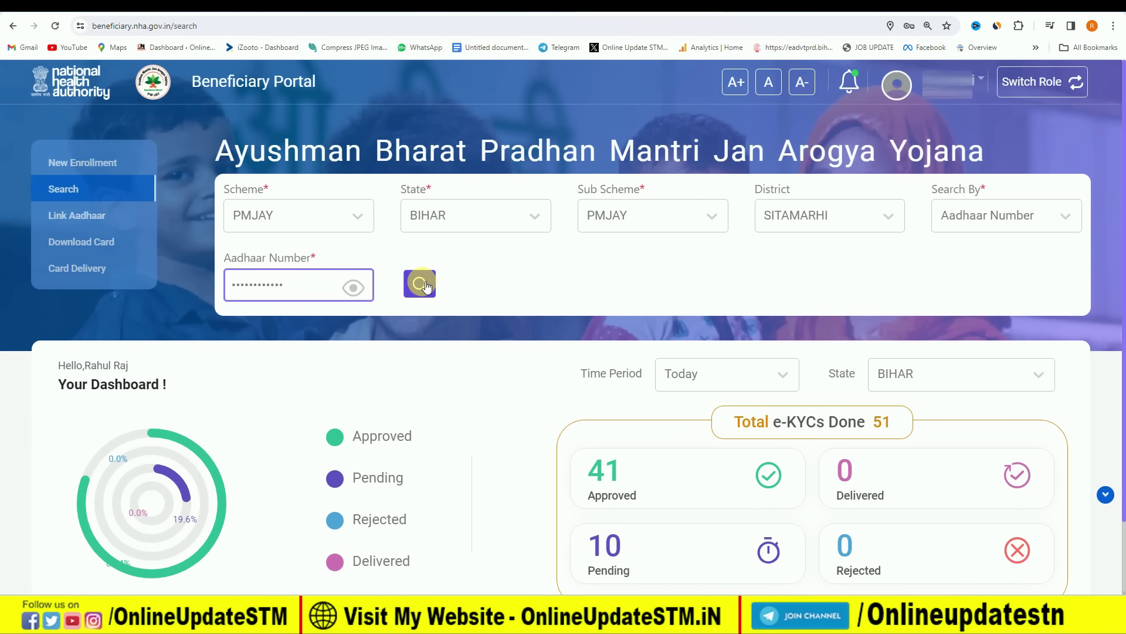
Step: Search the family, check the first member's Approved card status, and open their card download page
left_click(421, 284)
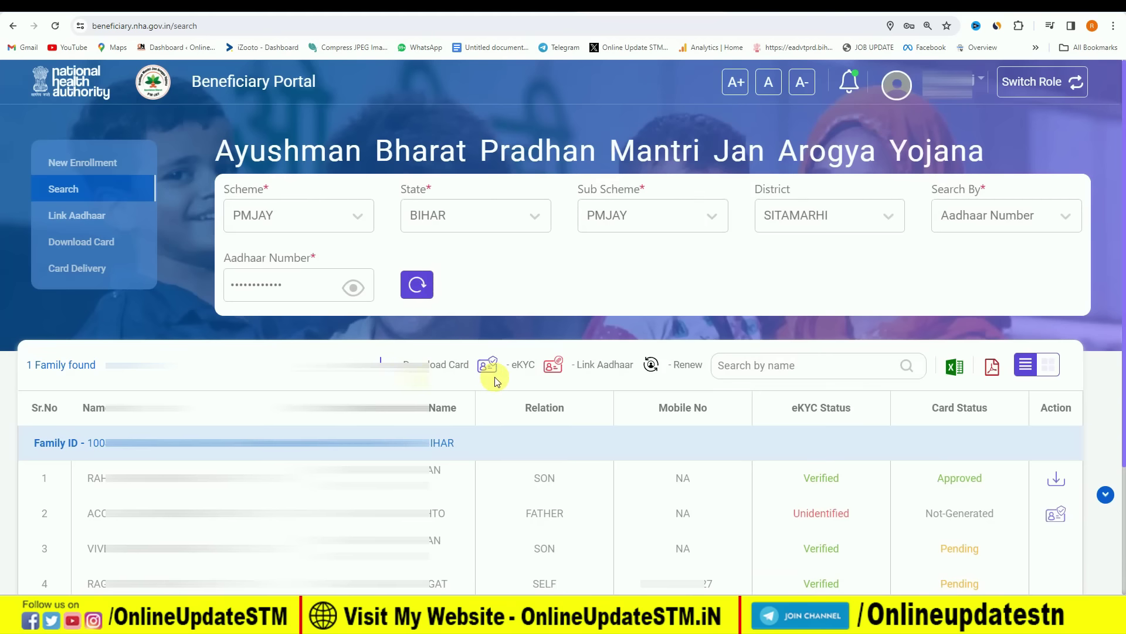
left_click(246, 285)
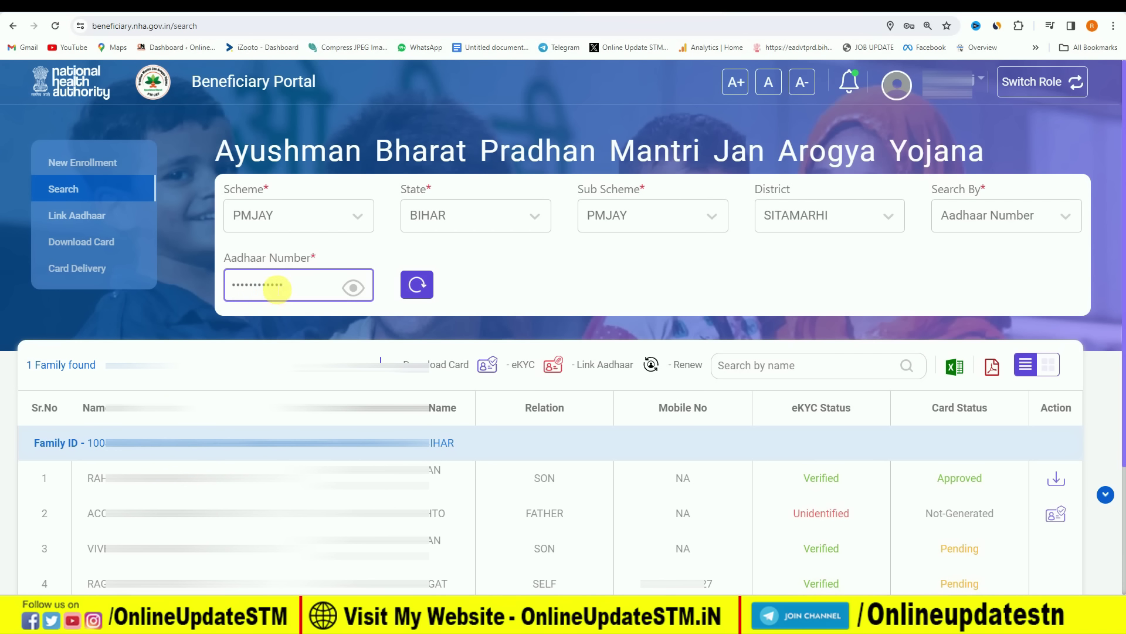
left_click(354, 293)
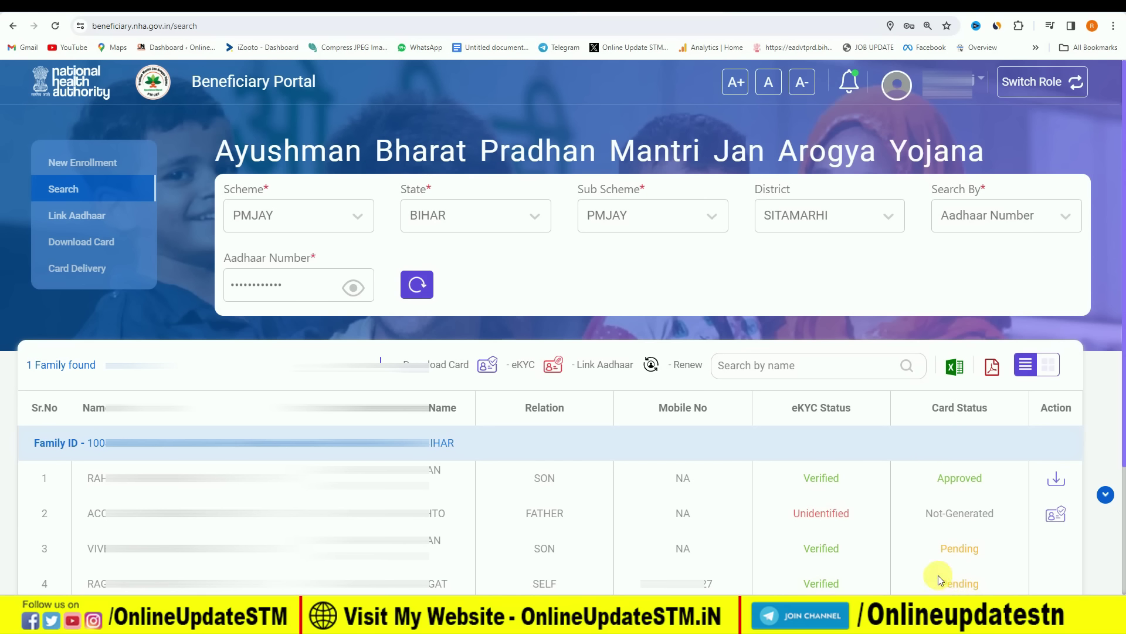
left_click_drag(984, 478, 944, 479)
left_click(865, 484)
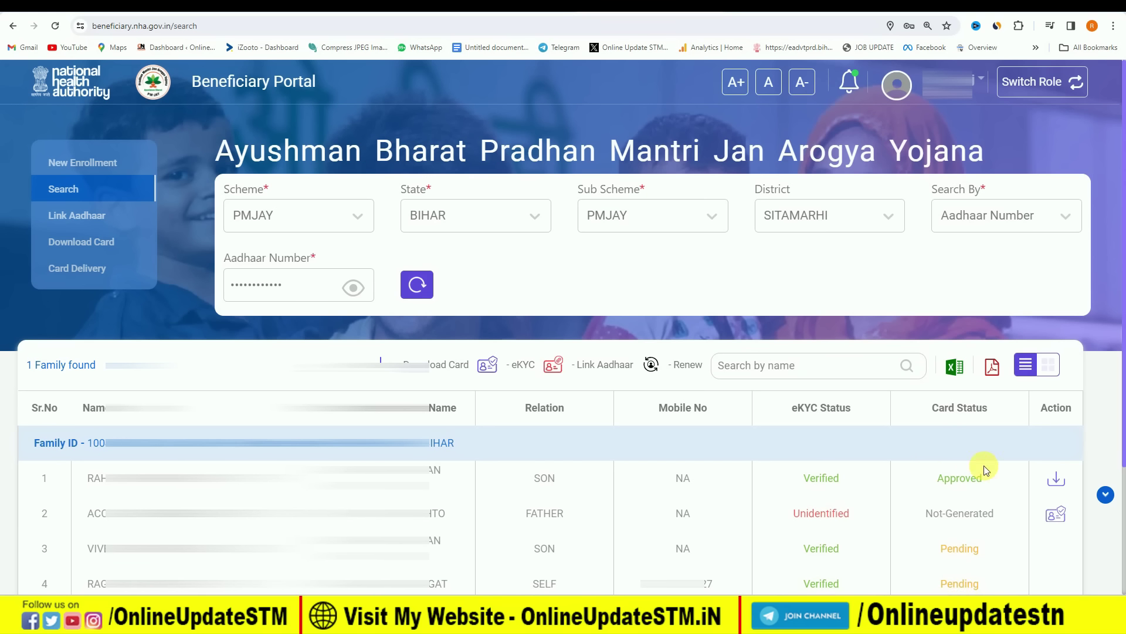
left_click(1059, 480)
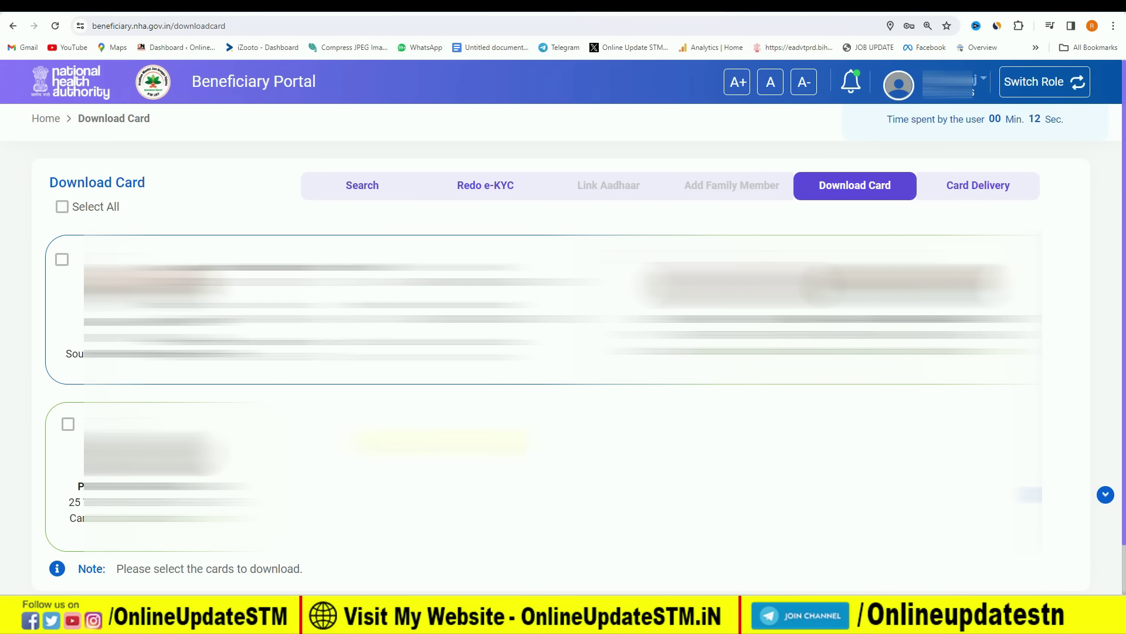
Step: Tick the first card and move on to redoing the member's e-KYC
left_click(62, 259)
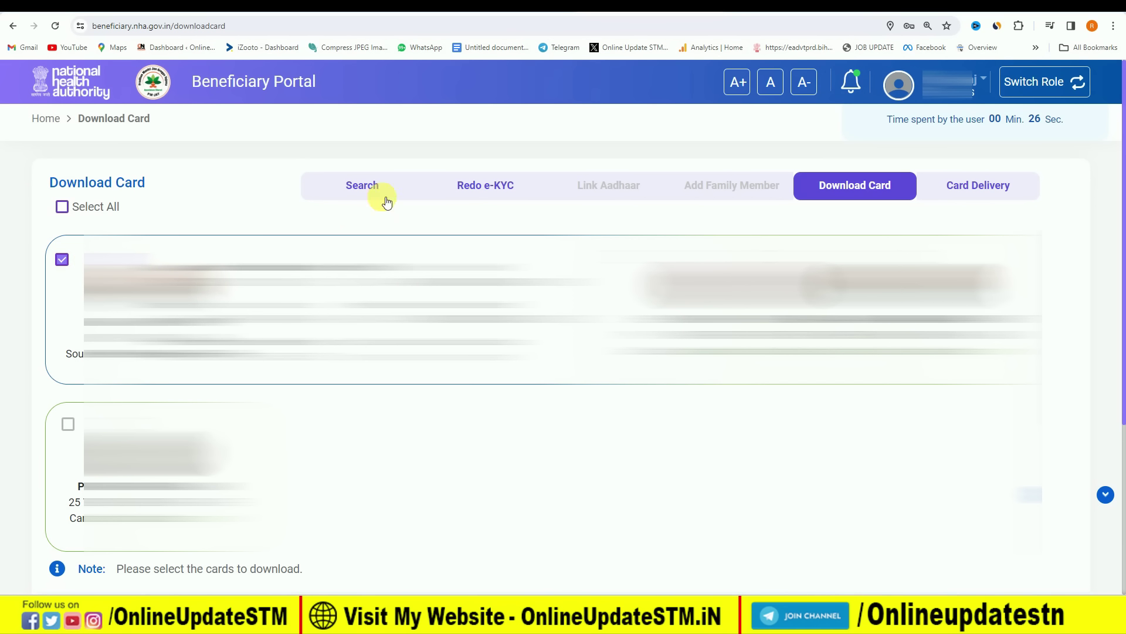
left_click(489, 186)
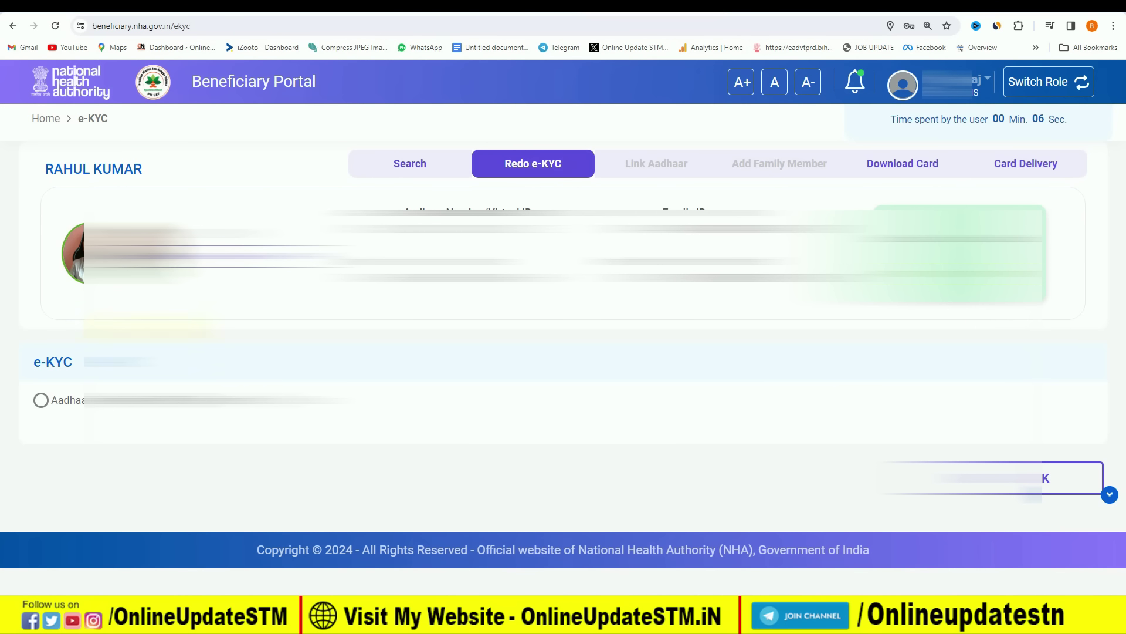
Step: Open Redo e-KYC and choose Aadhaar OTP as the verification method
left_click_drag(32, 362, 153, 364)
left_click(109, 383)
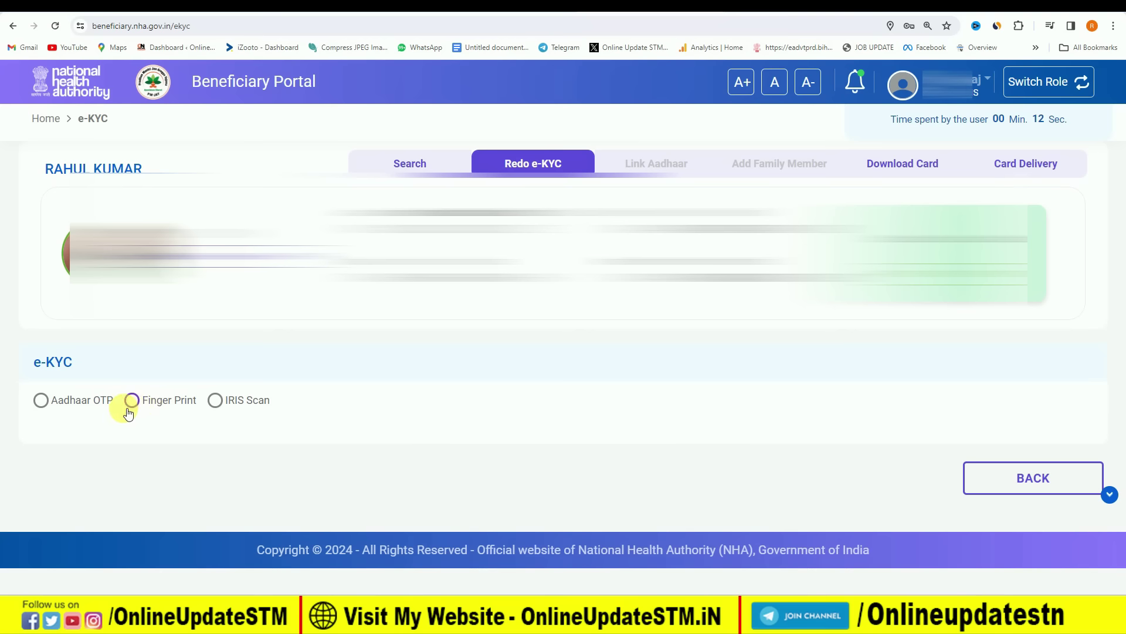
left_click(39, 401)
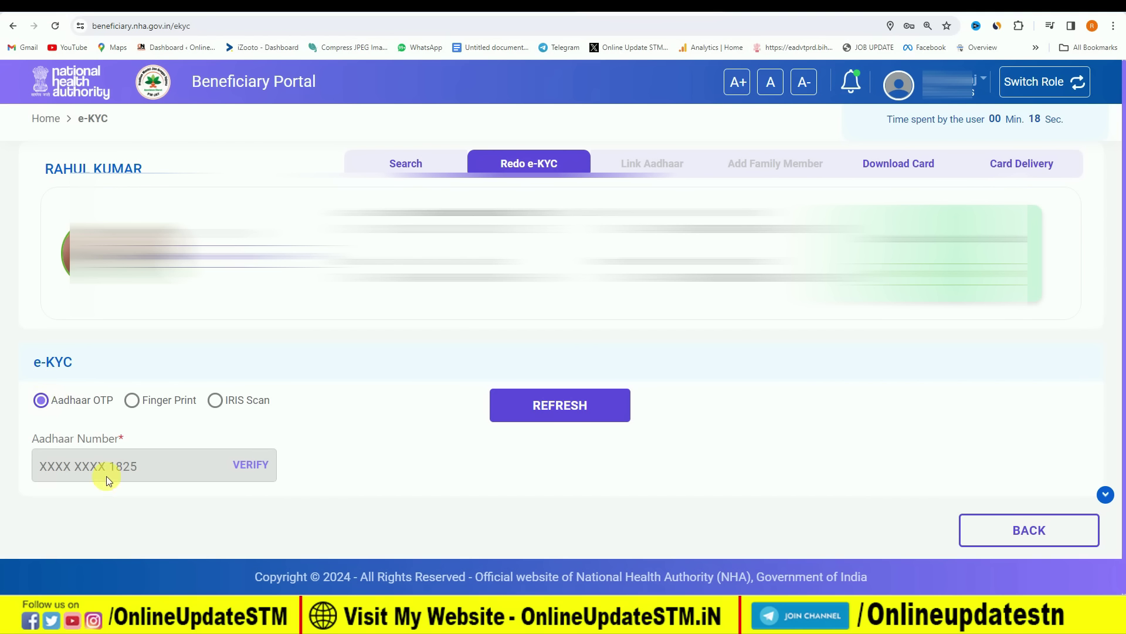
Step: Verify the member's Aadhaar number, tick the ABHA consent, and allow consent so the OTP is sent
left_click(246, 466)
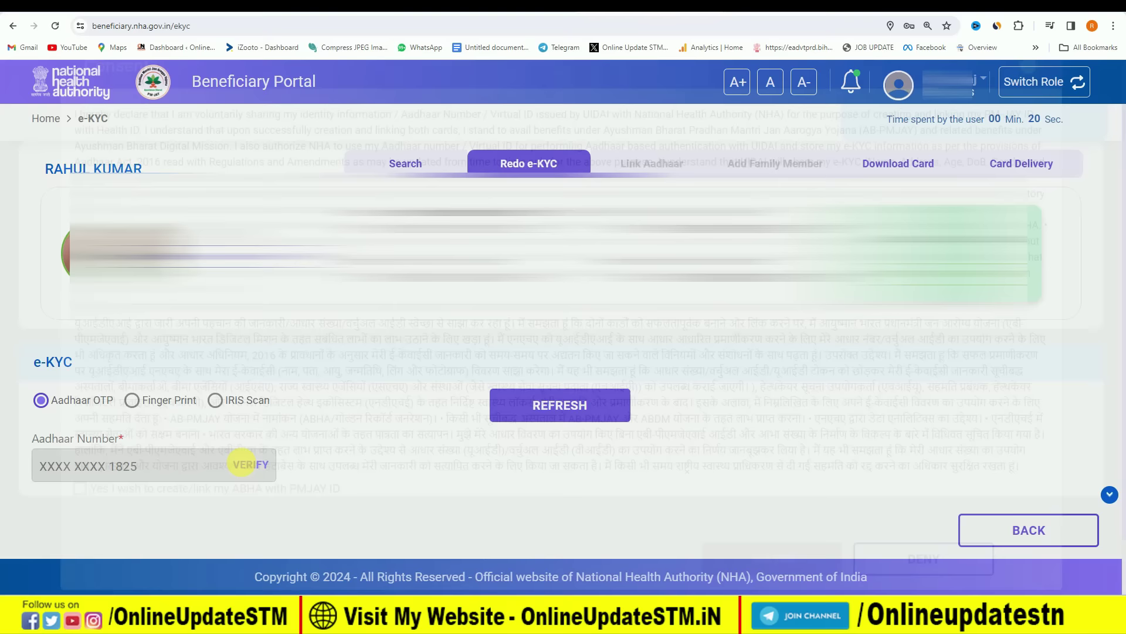
left_click(80, 528)
scroll(821, 551, "down", 2)
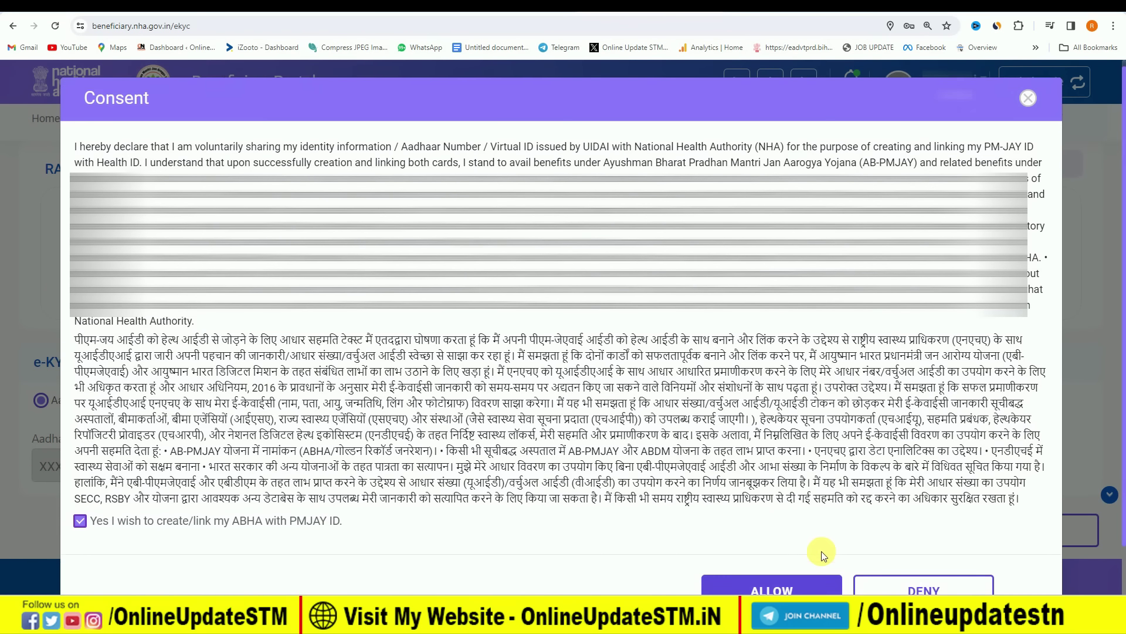
left_click(776, 535)
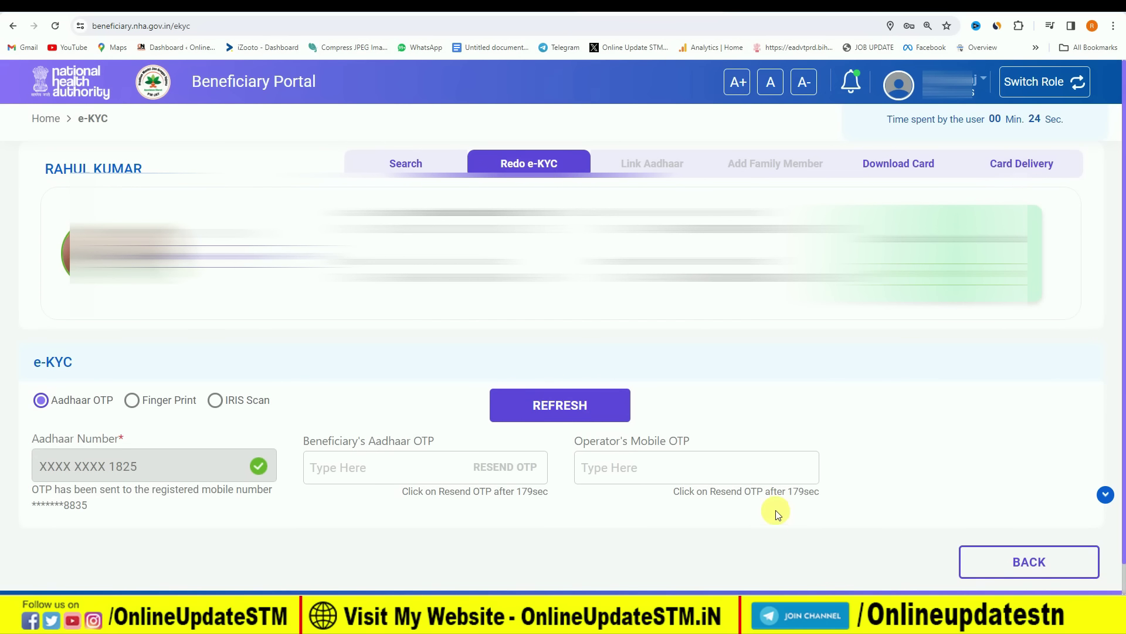
Step: Enter the beneficiary's Aadhaar OTP and the operator's mobile OTP
left_click(388, 440)
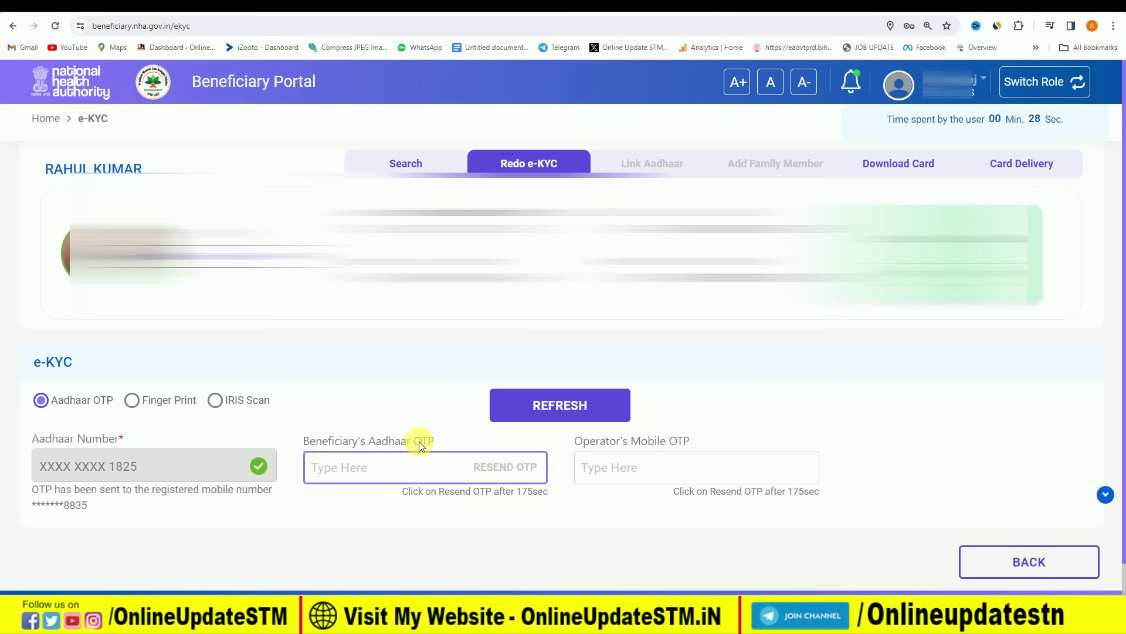
left_click(641, 440)
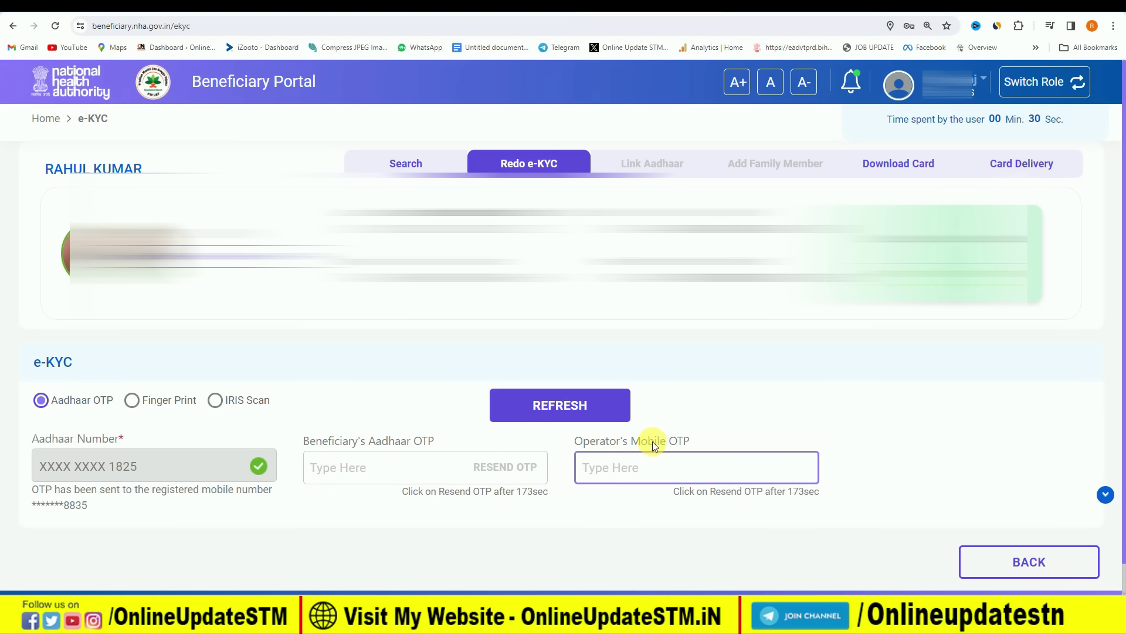
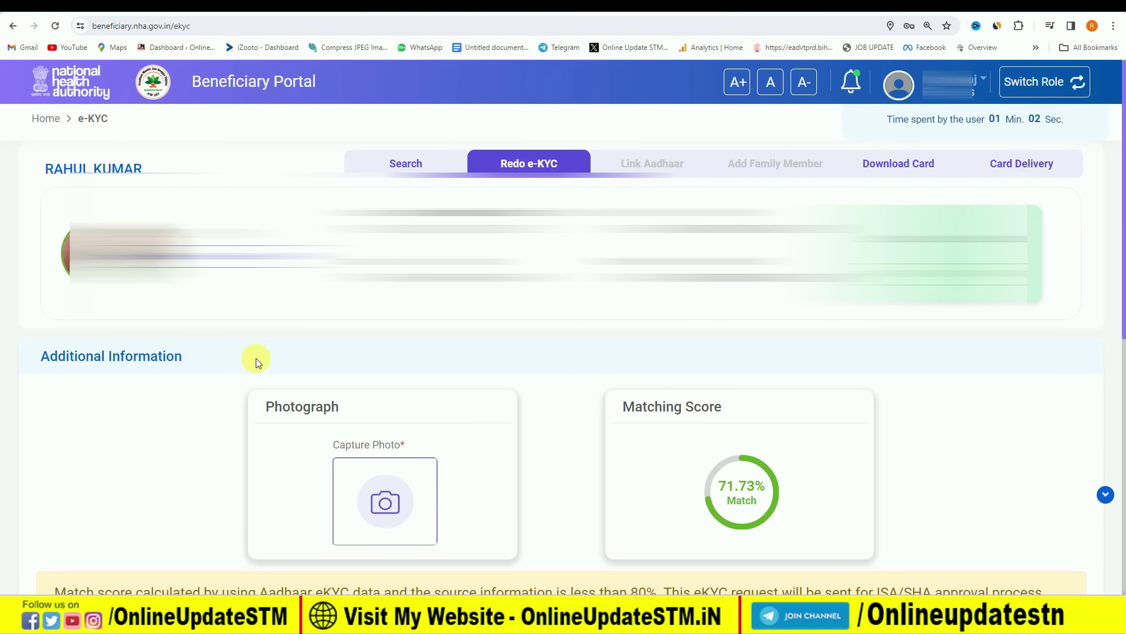
scroll(256, 358, "down", 4)
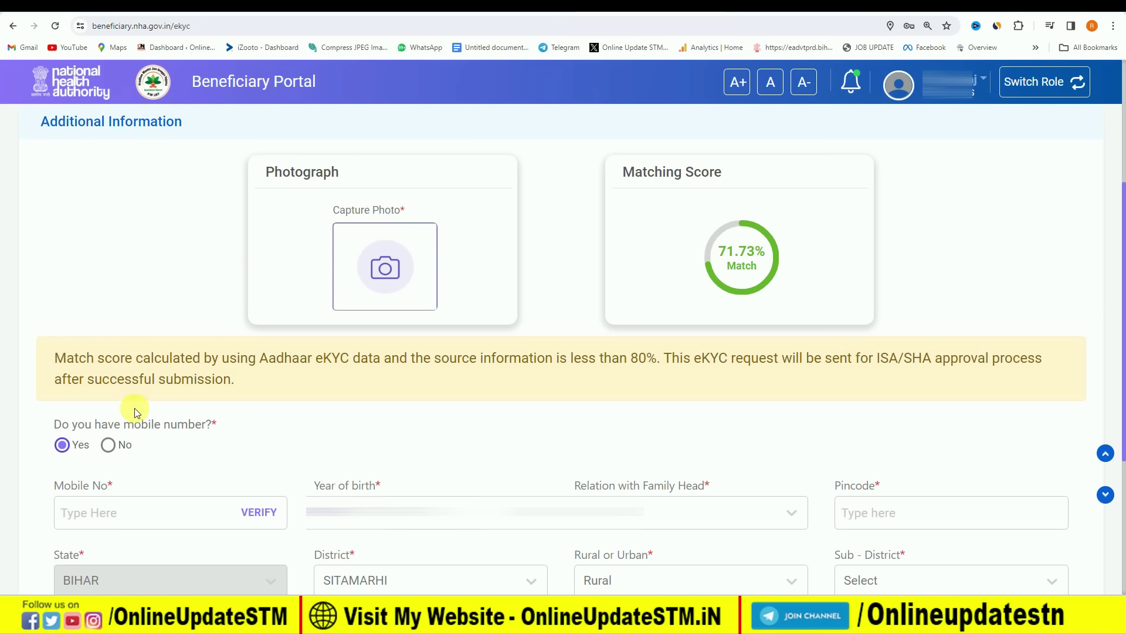
left_click_drag(55, 420, 194, 428)
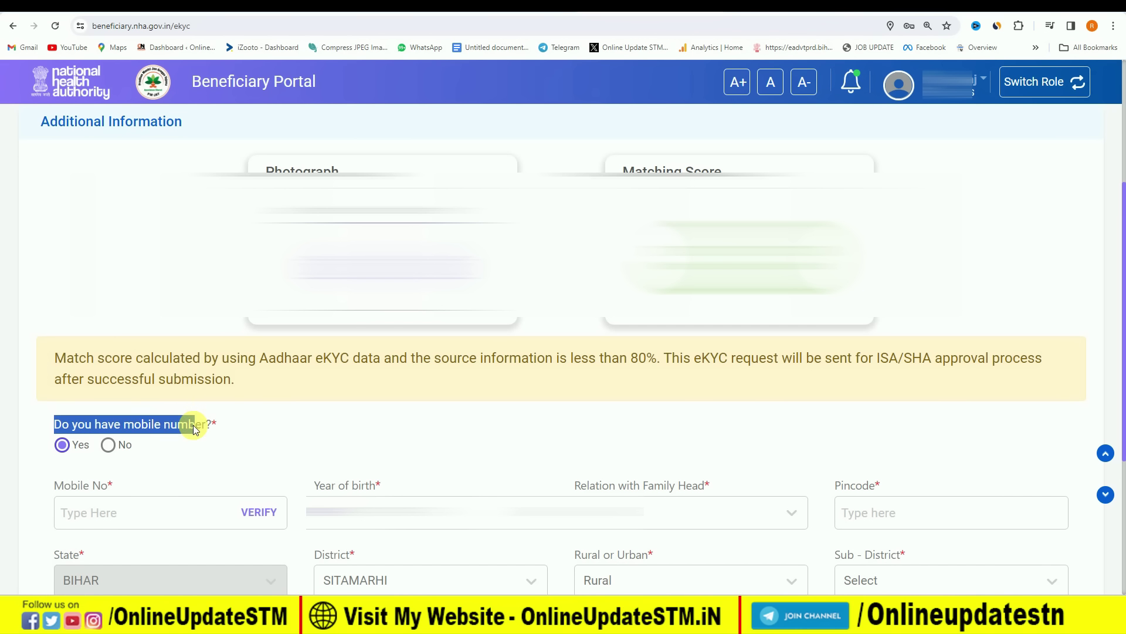
left_click(231, 421)
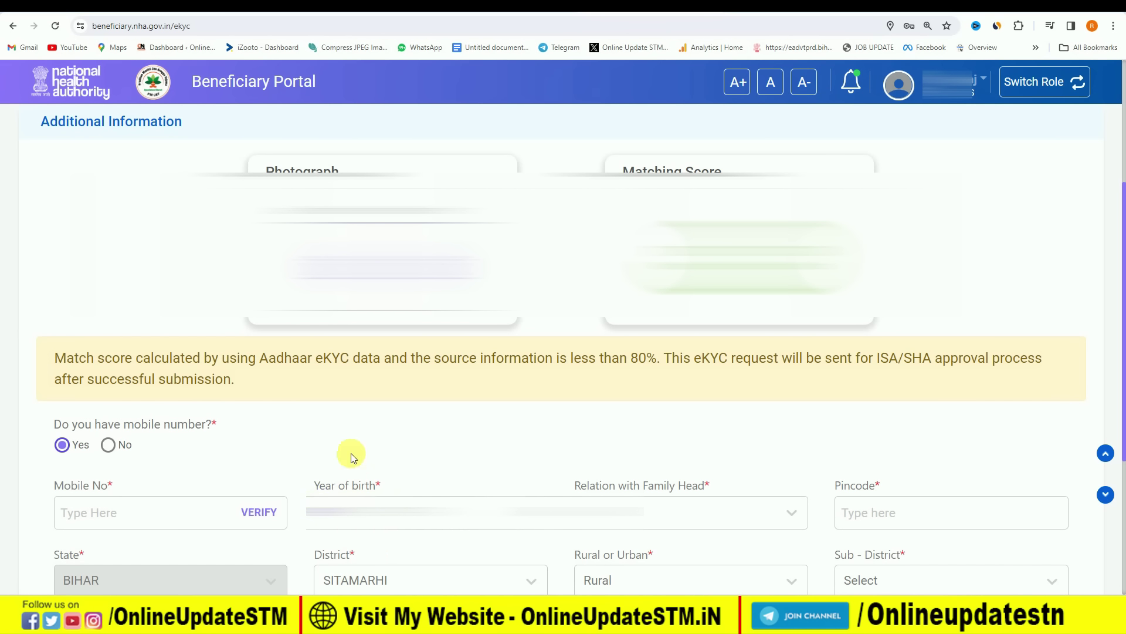
left_click(419, 513)
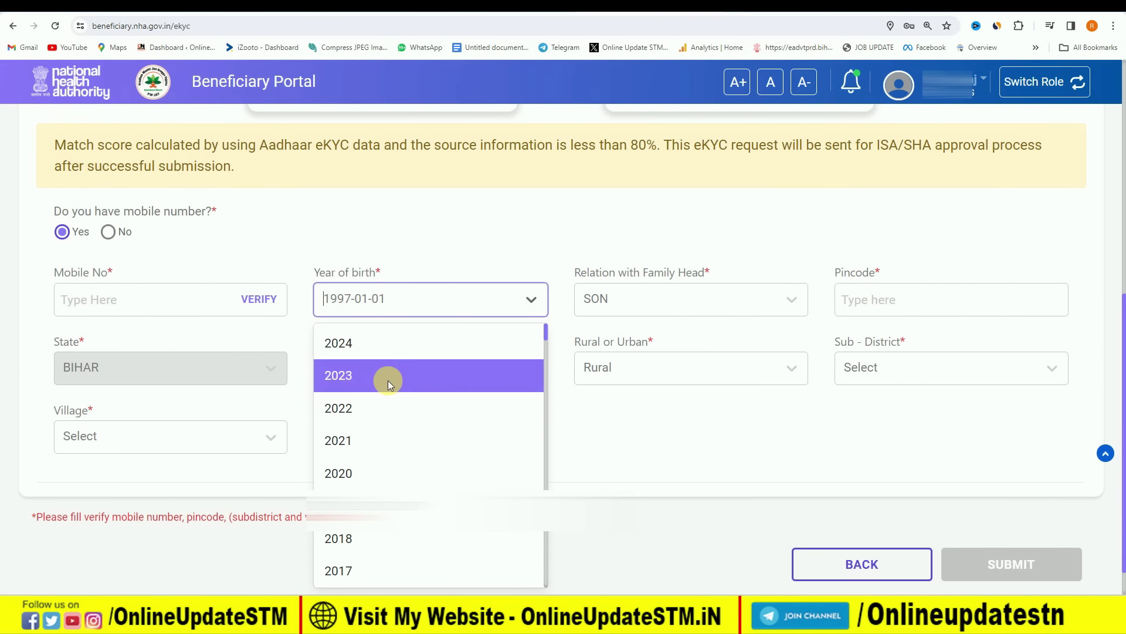
left_click(587, 401)
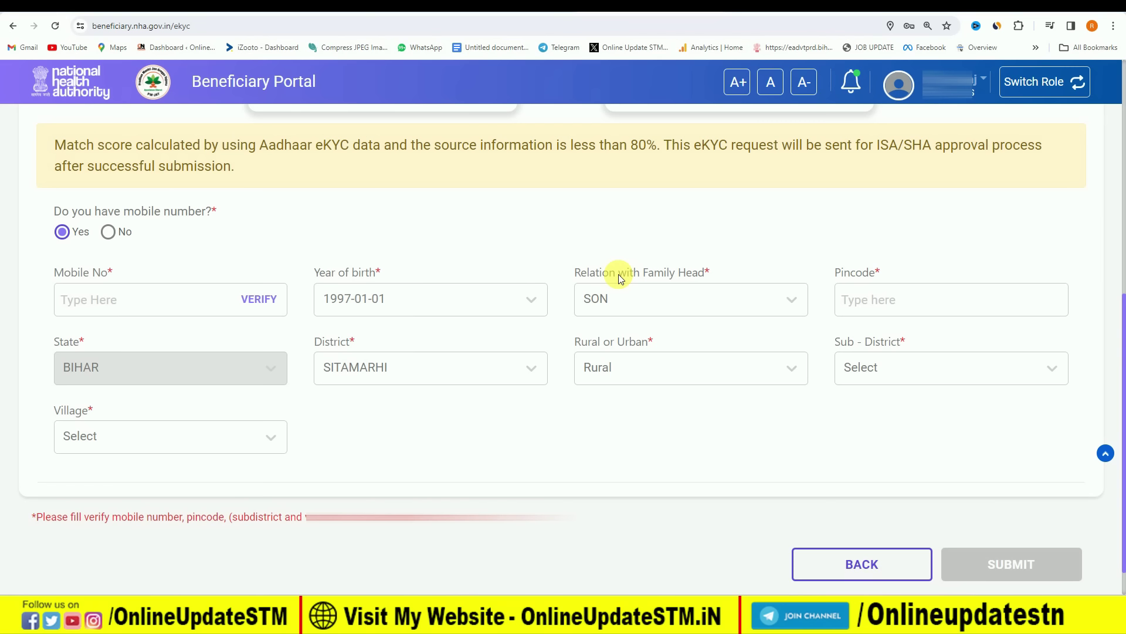
left_click(658, 298)
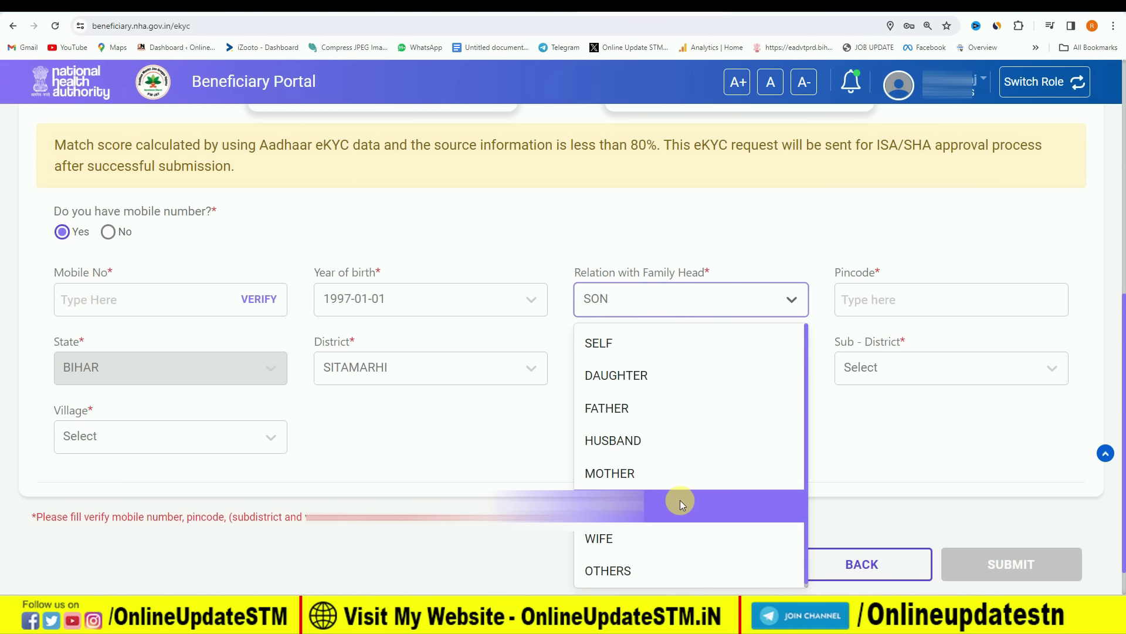
left_click(498, 463)
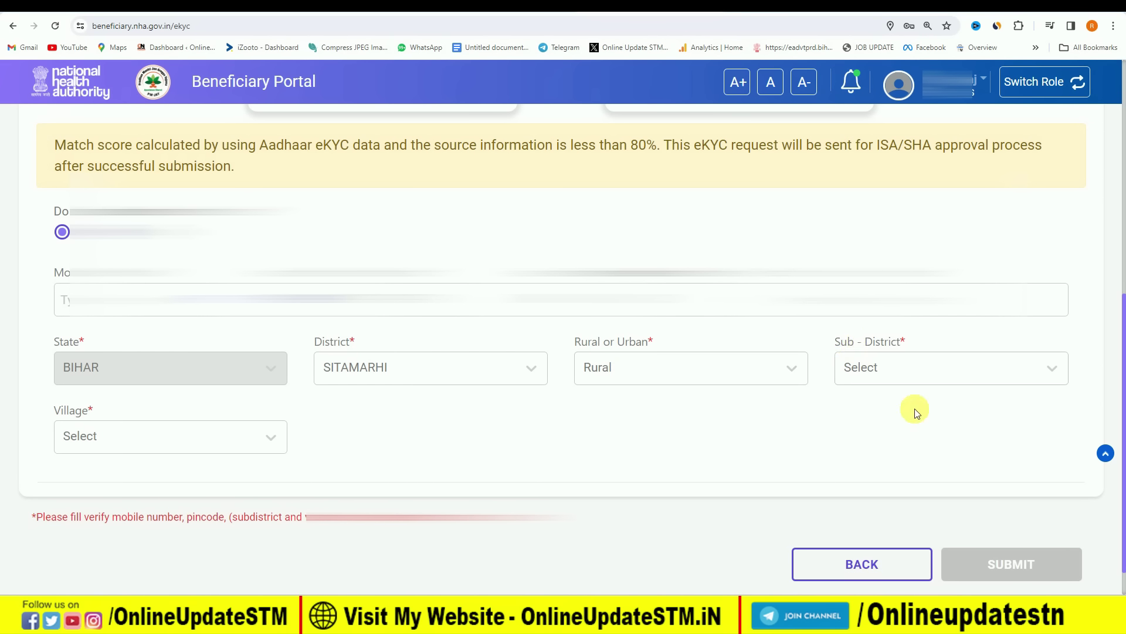
left_click(906, 376)
left_click(729, 403)
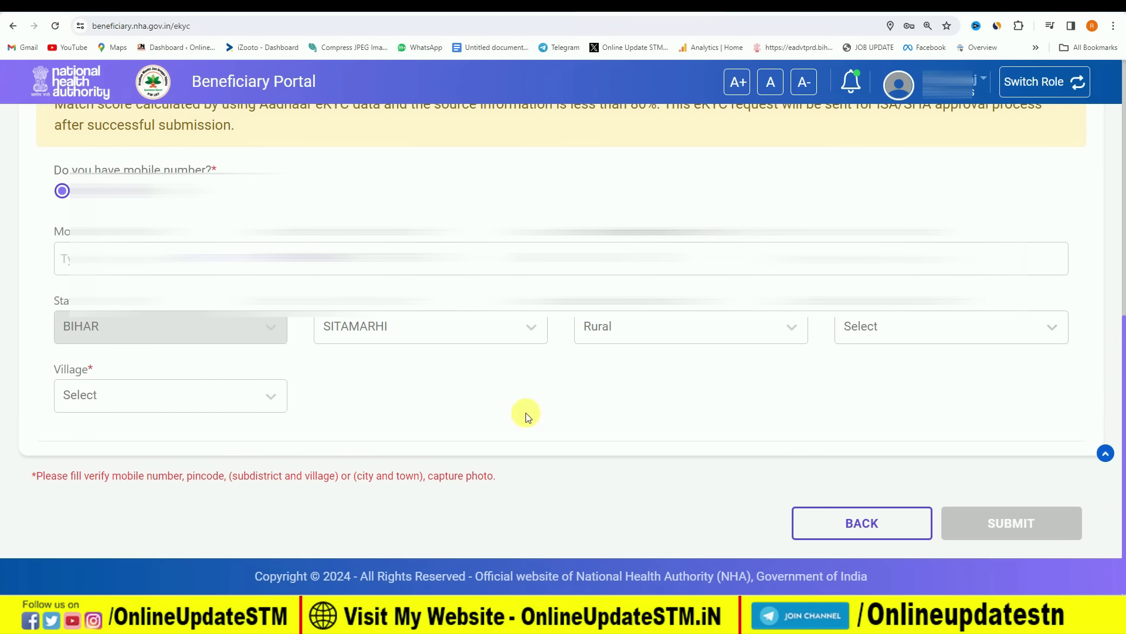
left_click(200, 411)
left_click(371, 399)
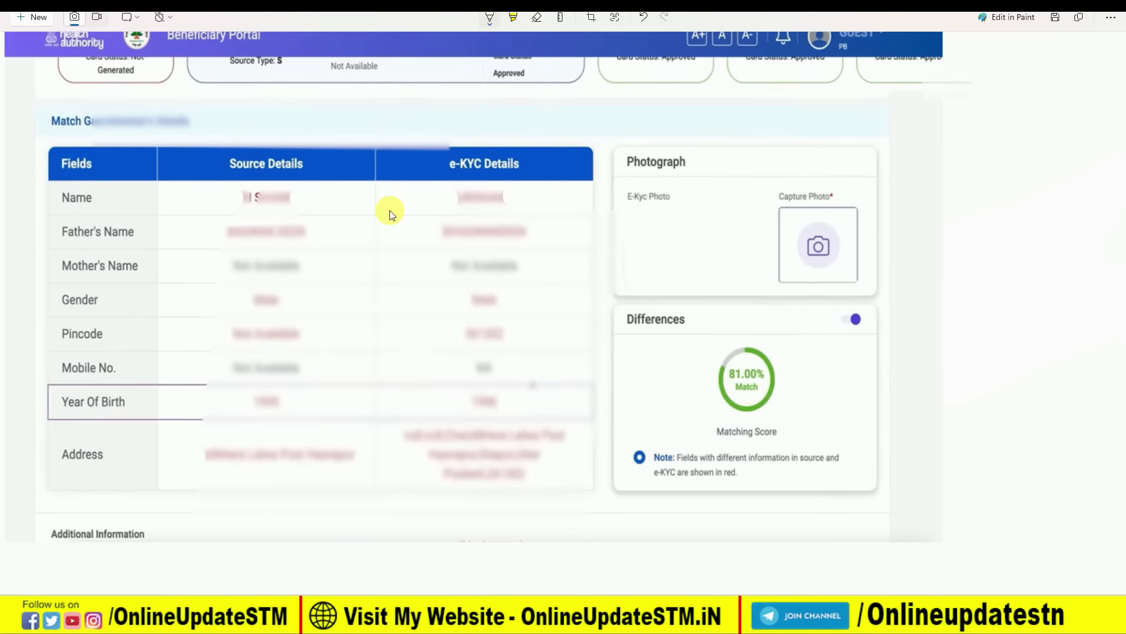
Step: Circle the Source Details and e-KYC Details headings and columns with the yellow highlighter
left_click(513, 17)
left_click_drag(212, 161, 265, 172)
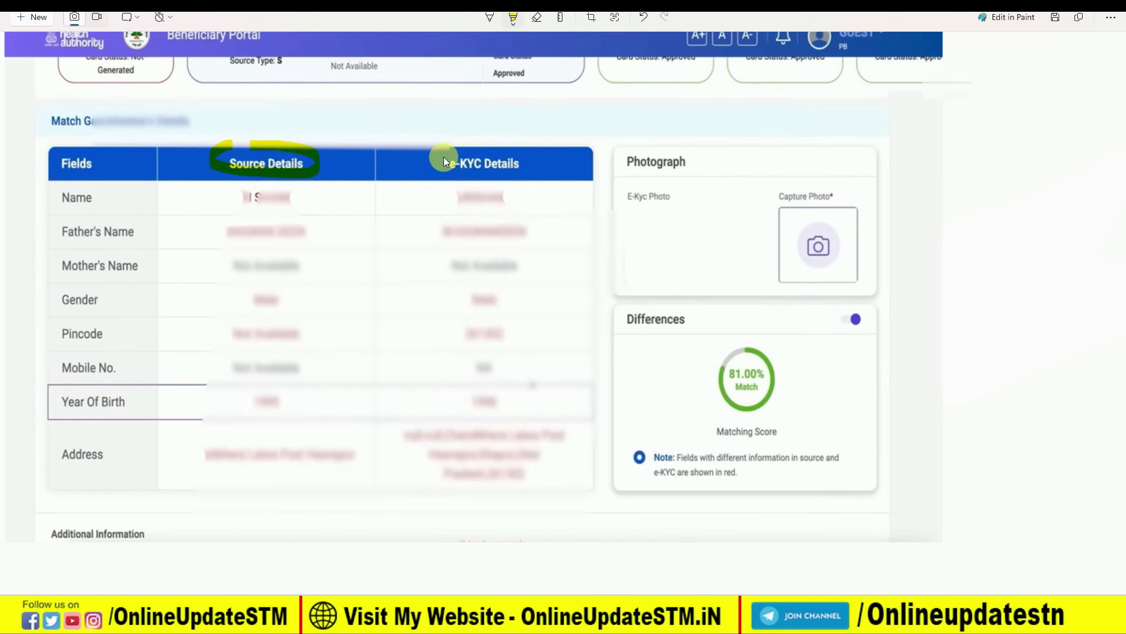
left_click_drag(423, 168, 526, 178)
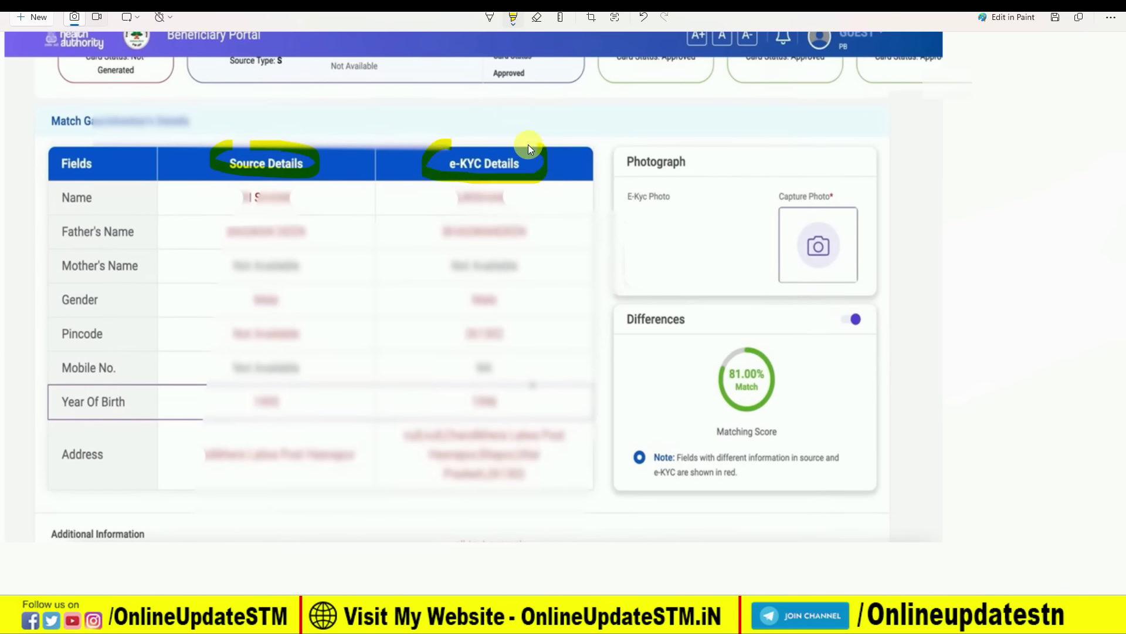
mouse_move(396, 180)
left_mouse_down()
mouse_move(385, 399)
mouse_move(541, 412)
mouse_move(540, 182)
left_mouse_up()
mouse_move(191, 185)
left_mouse_down()
mouse_move(166, 277)
mouse_move(217, 432)
mouse_move(352, 335)
mouse_move(324, 177)
left_mouse_up()
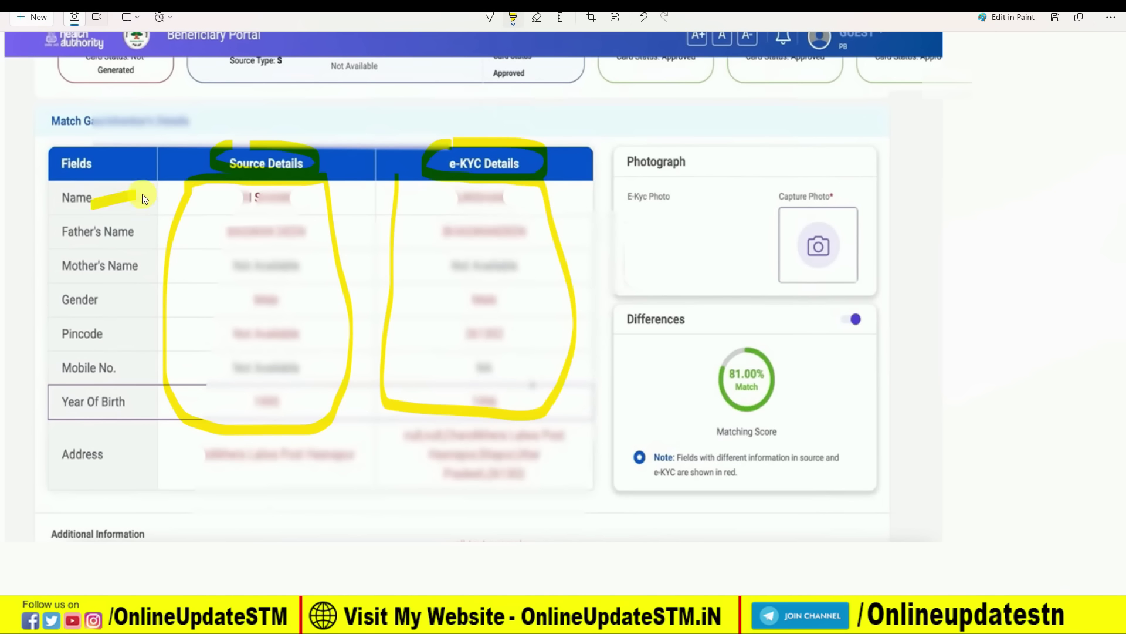
Step: Underline the Father's Name, Mother's Name, Year Of Birth and Name-to-Address field names in yellow
left_click_drag(112, 246, 186, 230)
mouse_move(97, 284)
left_mouse_down()
mouse_move(143, 269)
mouse_move(151, 298)
left_mouse_up()
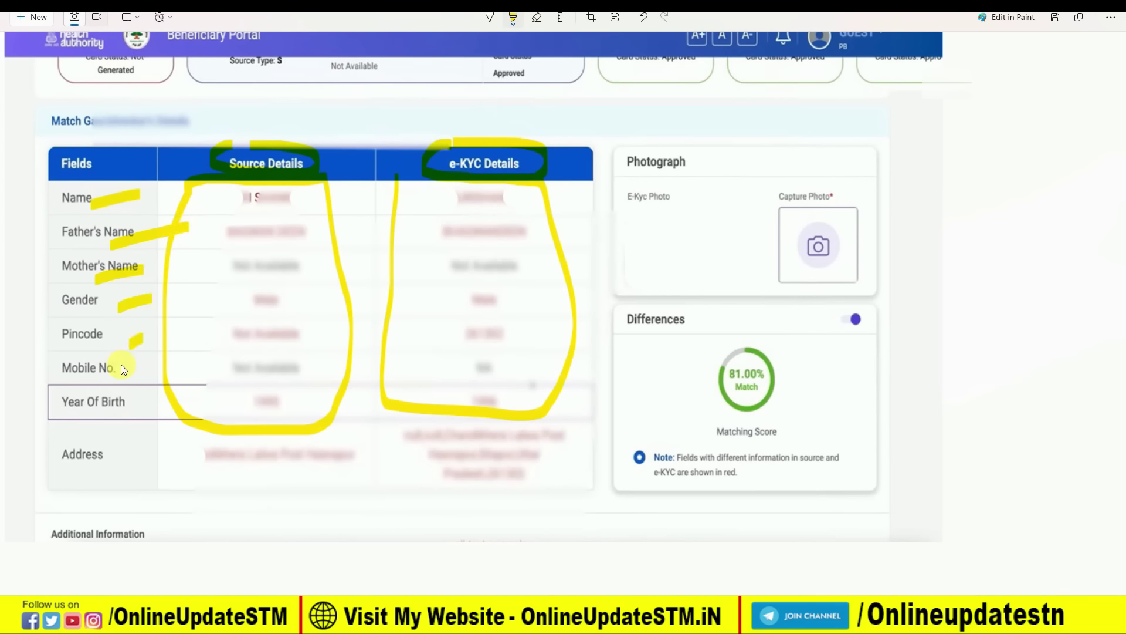
left_click_drag(114, 423, 144, 417)
mouse_move(50, 189)
left_mouse_down()
mouse_move(33, 294)
mouse_move(38, 449)
mouse_move(174, 407)
mouse_move(162, 195)
left_mouse_up()
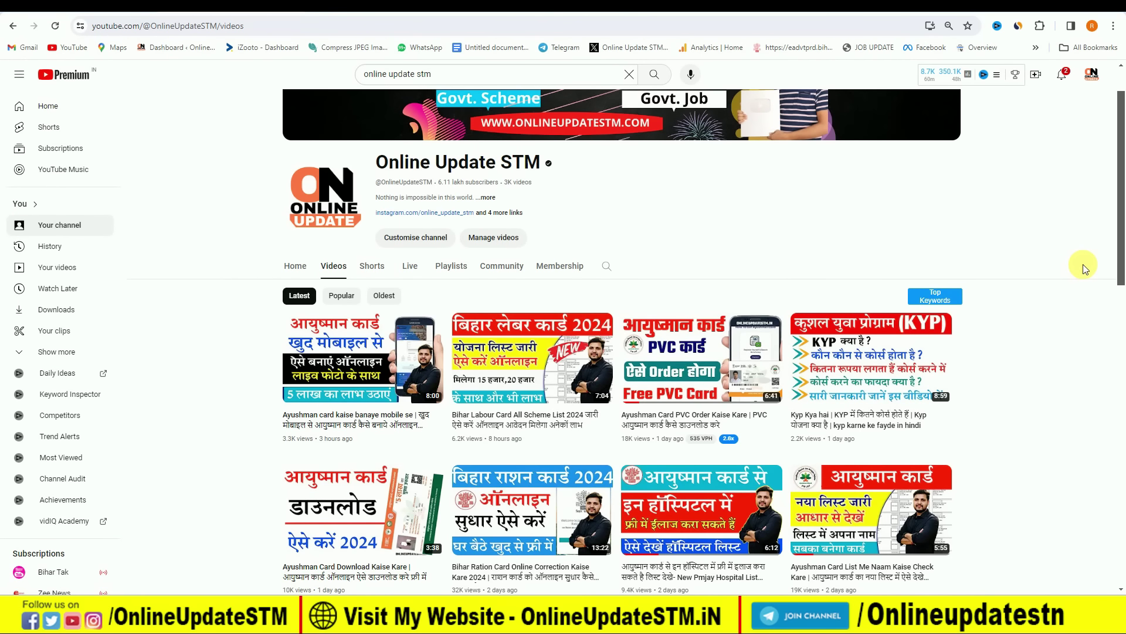
scroll(1084, 266, "down", 1)
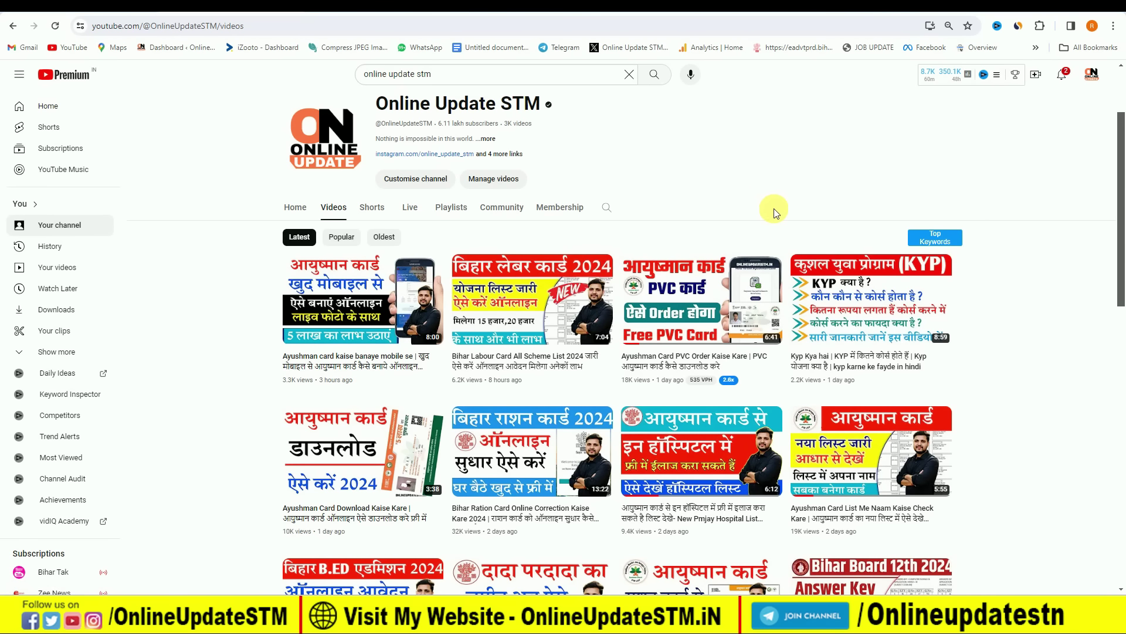
scroll(1033, 324, "down", 2)
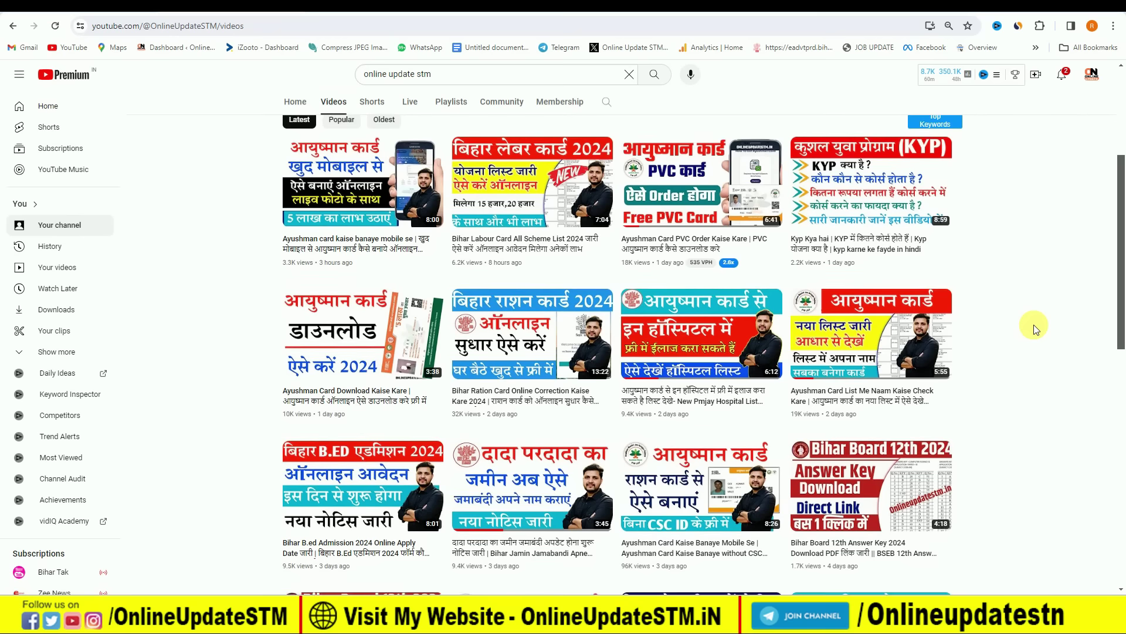